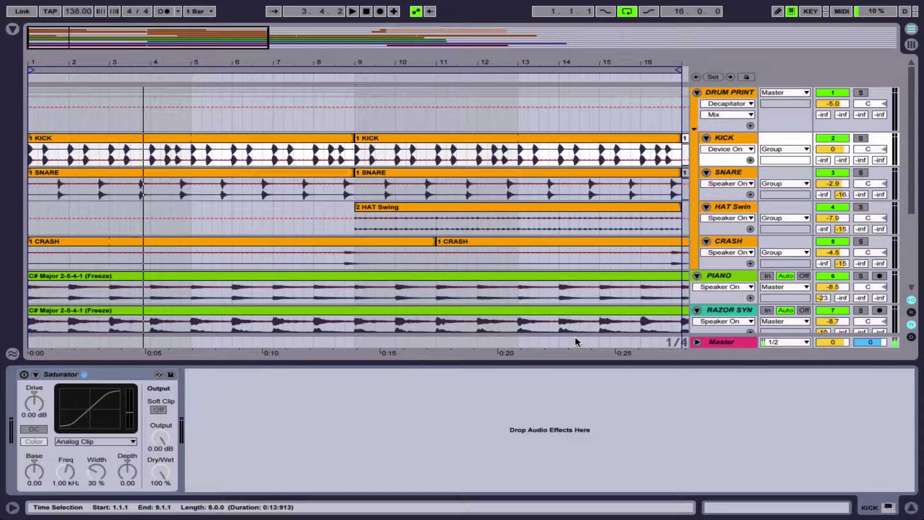
Solo the KICK track, play a few bars without saturation, and unsolo it
{"action": "left_click", "coordinate": [861, 138]}
{"action": "key", "text": "space"}
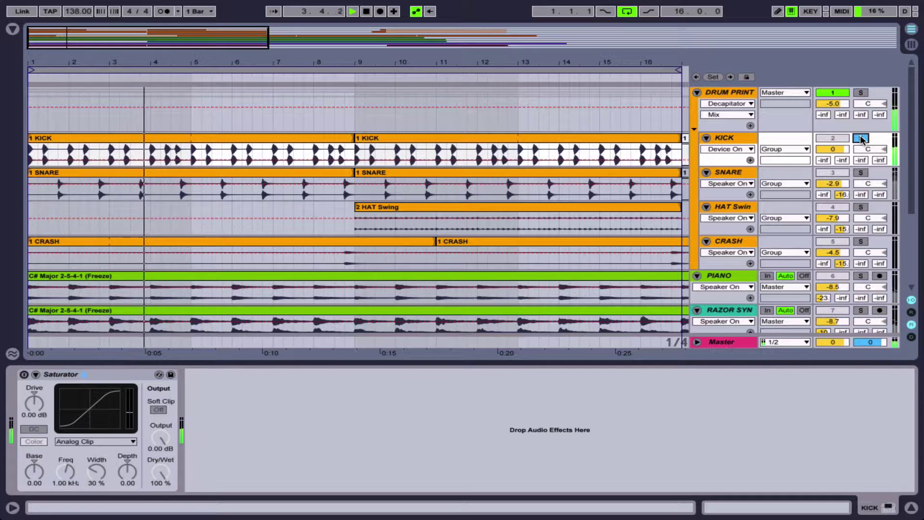
{"action": "key", "text": "space"}
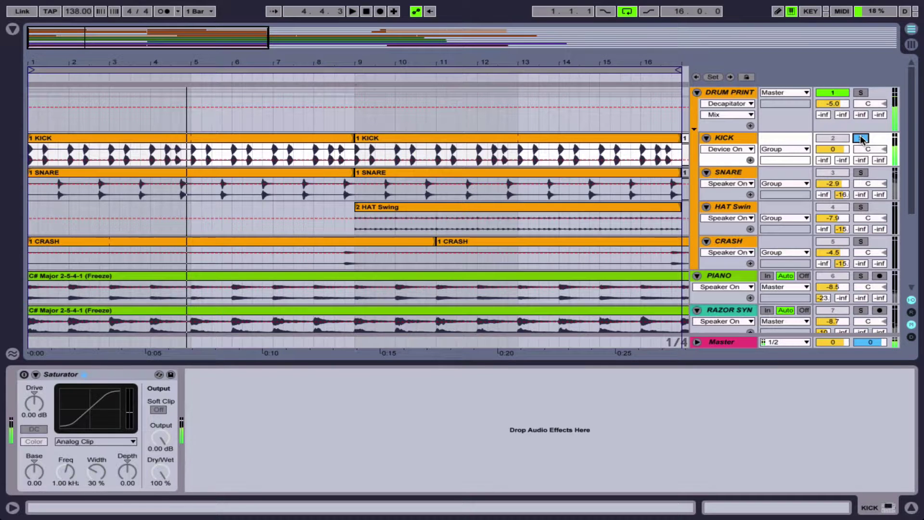
{"action": "left_click", "coordinate": [861, 139]}
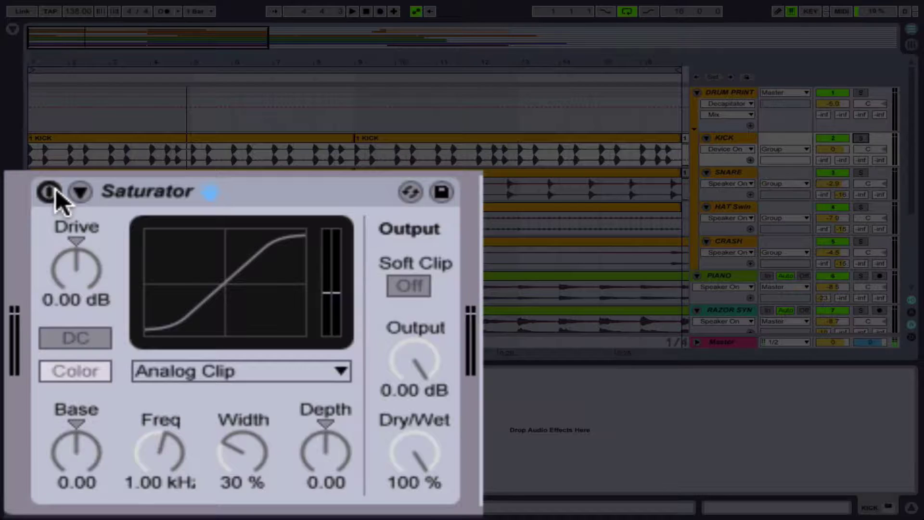
Enable the KICK track's Saturator and set Drive to 4.50 dB and Output to -4.57 dB
{"action": "left_click", "coordinate": [24, 374]}
{"action": "mouse_move", "coordinate": [76, 301]}
{"action": "left_mouse_down"}
{"action": "mouse_move", "coordinate": [76, 277]}
{"action": "mouse_move", "coordinate": [72, 287]}
{"action": "left_mouse_up"}
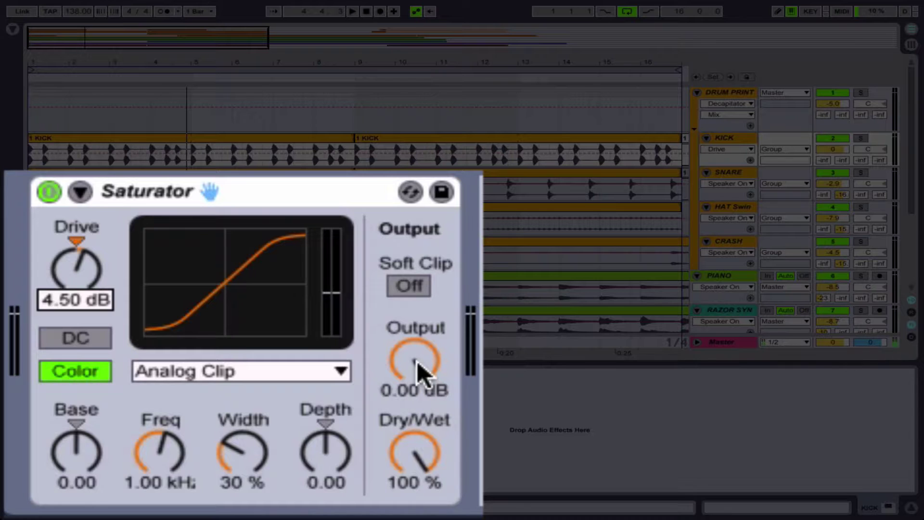
{"action": "mouse_move", "coordinate": [417, 362]}
{"action": "left_mouse_down"}
{"action": "mouse_move", "coordinate": [416, 381]}
{"action": "mouse_move", "coordinate": [407, 356]}
{"action": "left_mouse_up"}
{"action": "left_click_drag", "start_coordinate": [160, 438], "coordinate": [160, 440]}
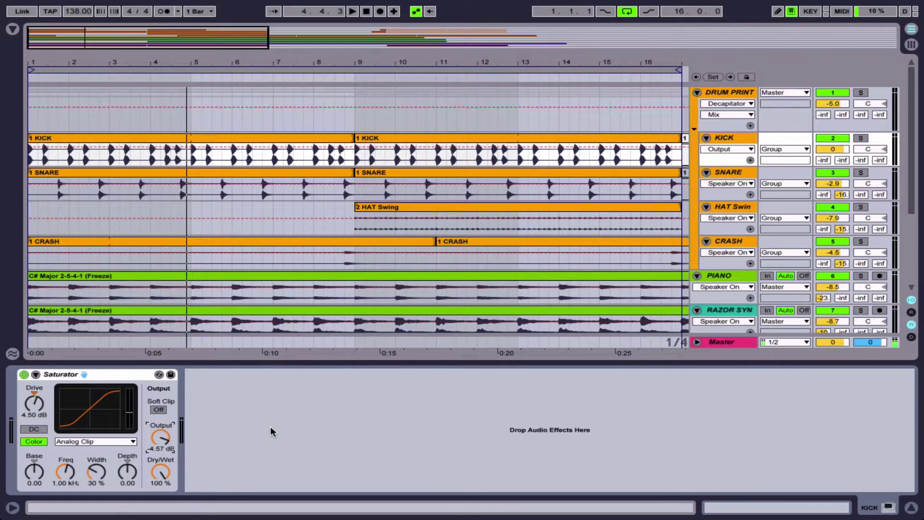
Audition the Saturator's curve types from Analog Clip to Waveshaper on the soloed KICK track and settle on Sinoid Fold
{"action": "left_click", "coordinate": [99, 441]}
{"action": "left_click", "coordinate": [98, 441]}
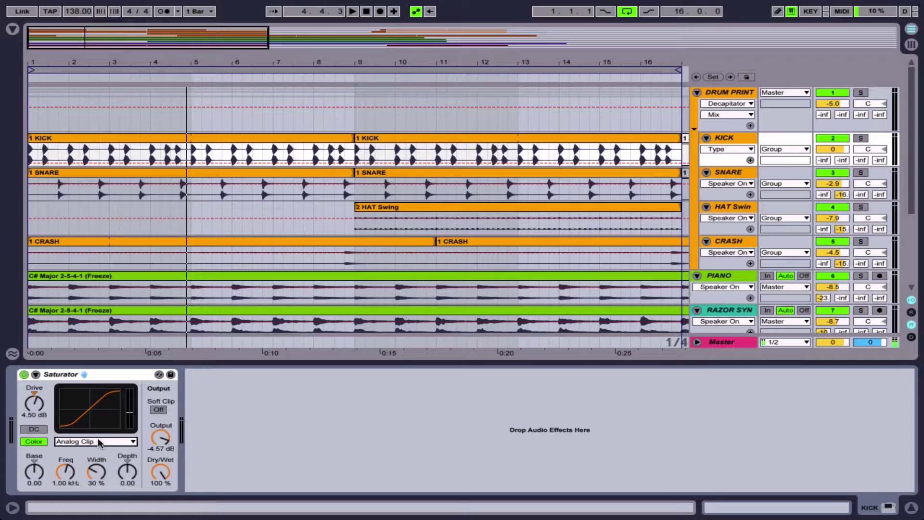
{"action": "left_click", "coordinate": [860, 138]}
{"action": "key", "text": "space"}
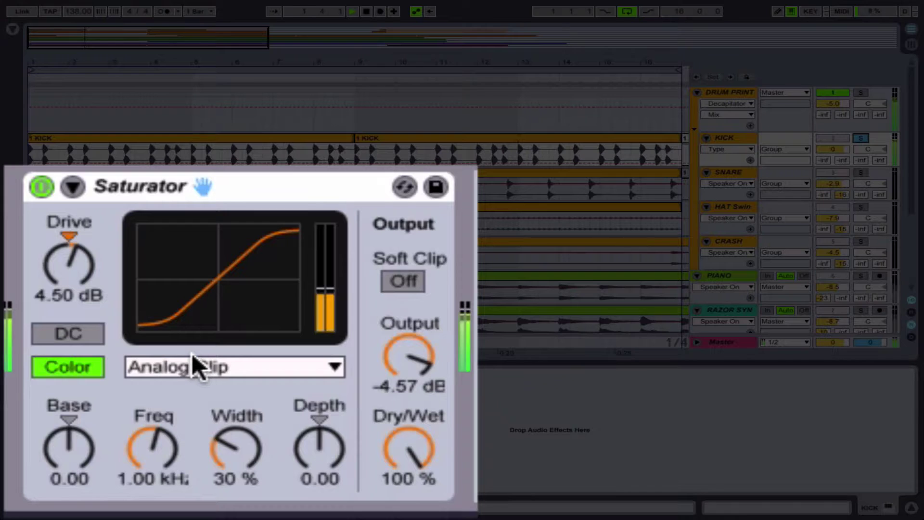
{"action": "left_click", "coordinate": [192, 370]}
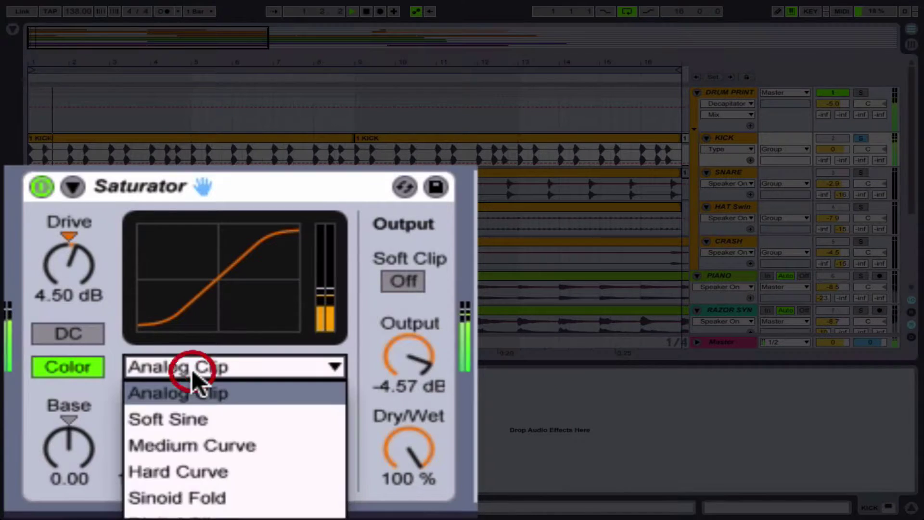
{"action": "left_click", "coordinate": [224, 419]}
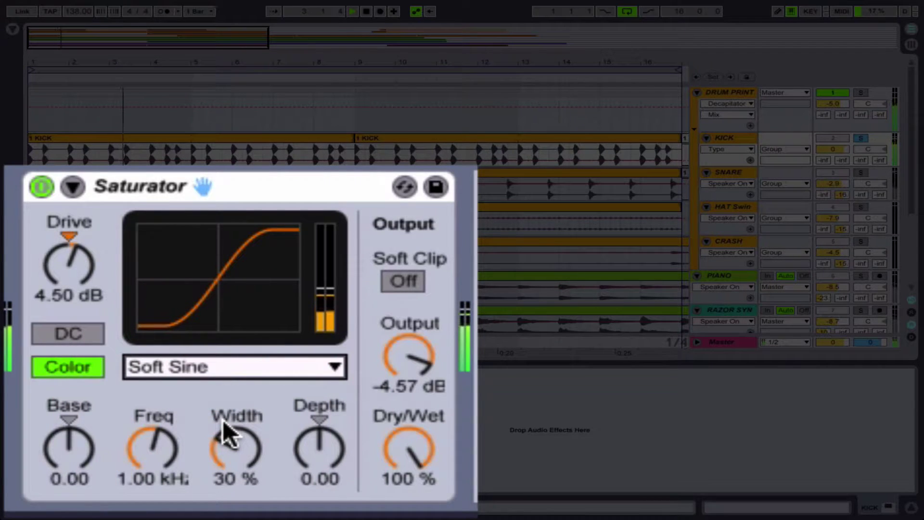
{"action": "key", "text": "Down"}
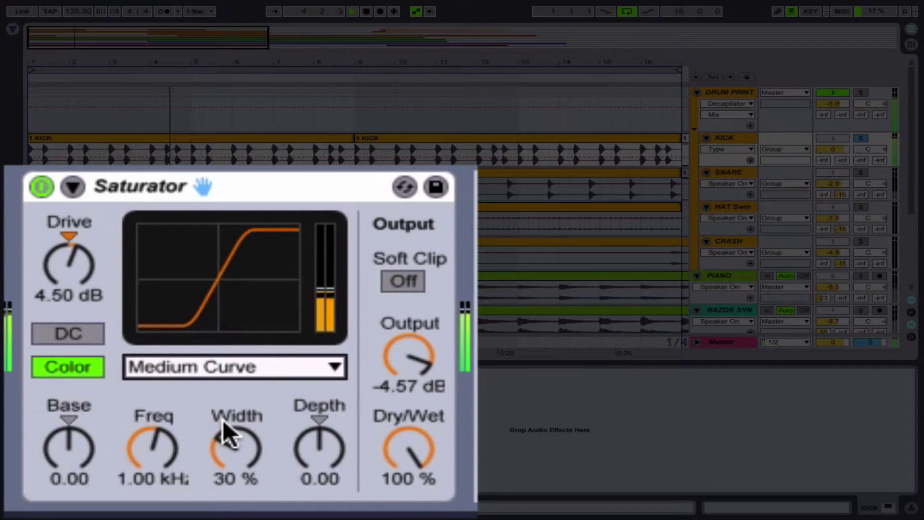
{"action": "key", "text": "Down"}
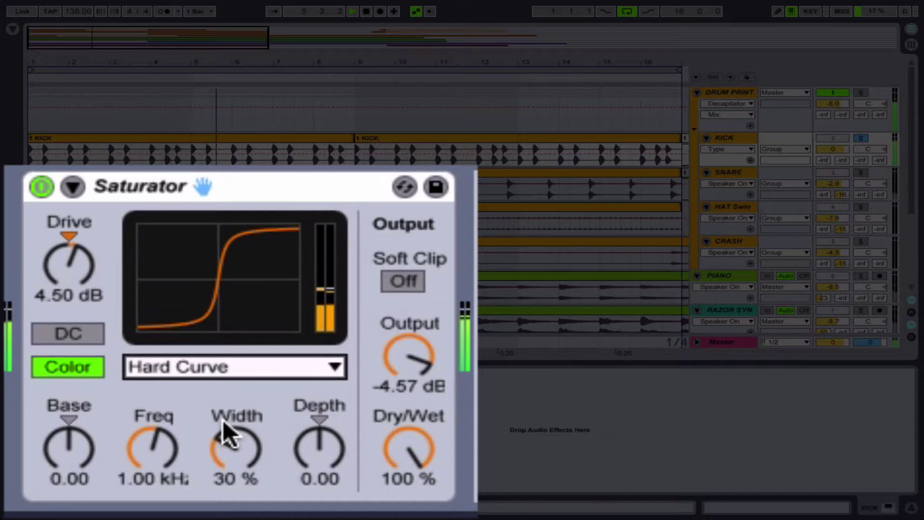
{"action": "key", "text": "Down"}
{"action": "key", "text": "Down"}
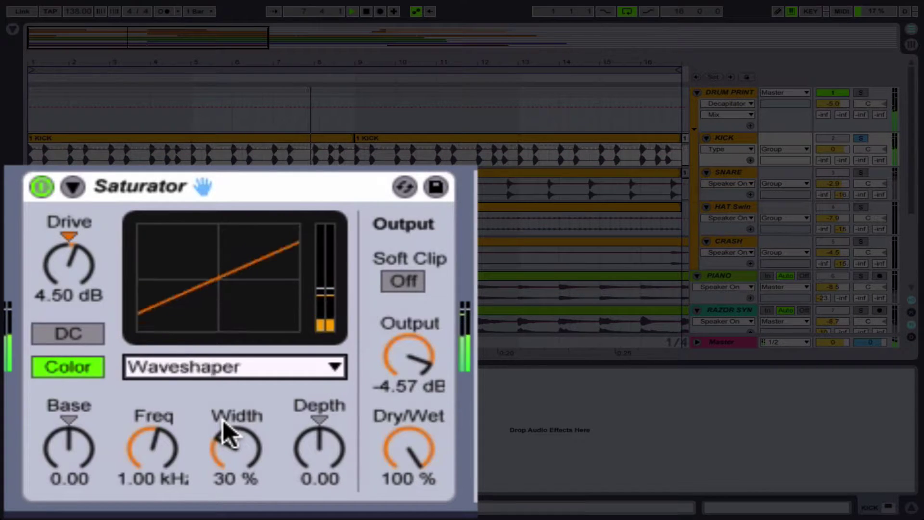
{"action": "key", "text": "Down"}
{"action": "key", "text": "Up"}
{"action": "key", "text": "Up"}
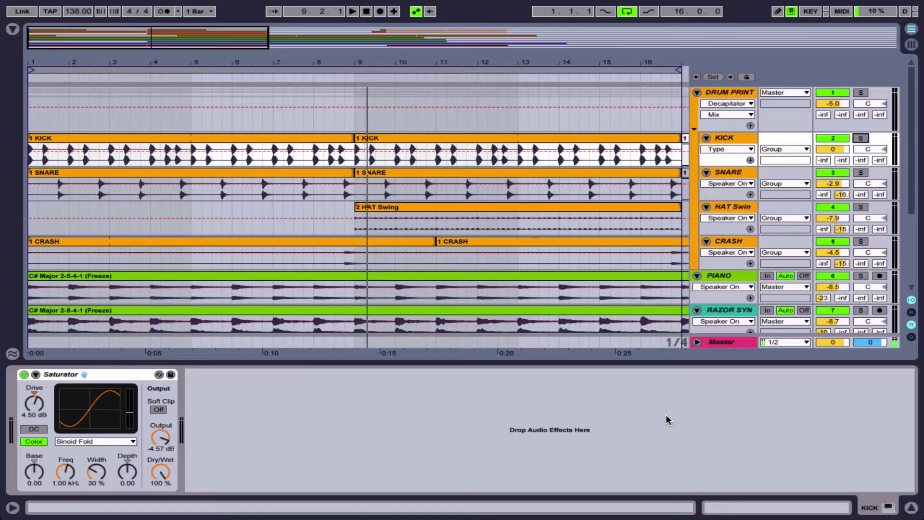
Bypass the KICK track's Saturator, play the full mix for comparison, and re-enable the effect
{"action": "left_click", "coordinate": [24, 374]}
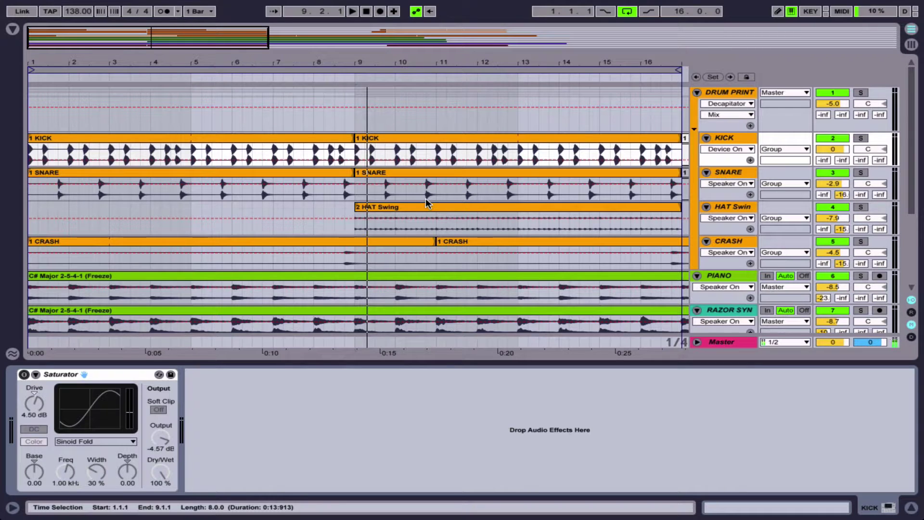
{"action": "key", "text": "space"}
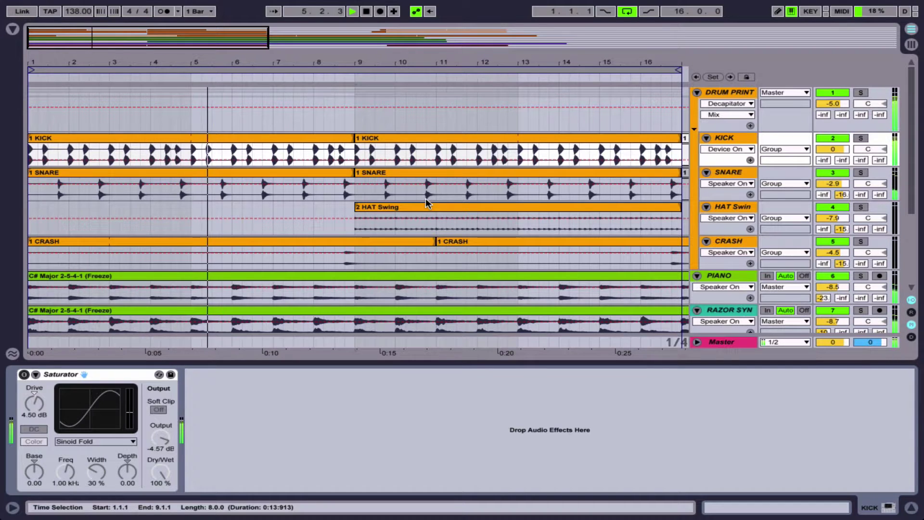
{"action": "key", "text": "space"}
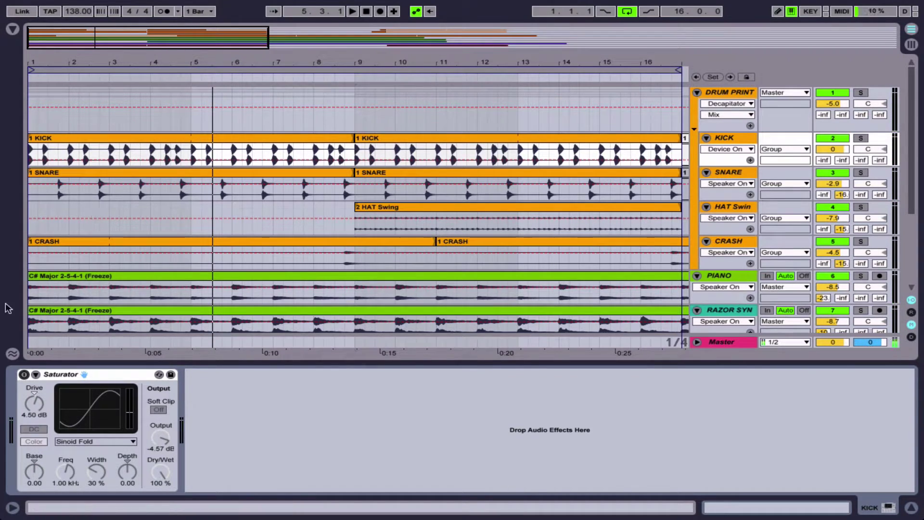
{"action": "left_click", "coordinate": [24, 374]}
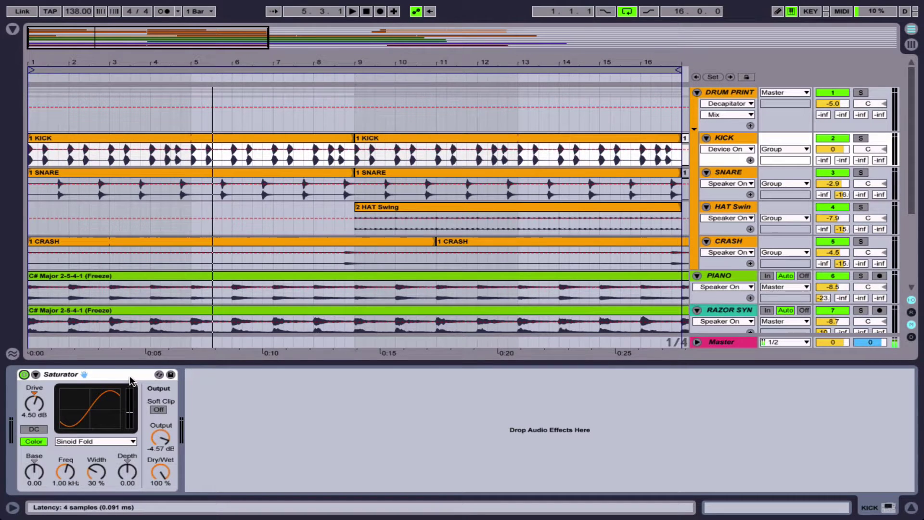
Copy the KICK track's Saturator to the SNARE, HAT Swing, CRASH, PIANO and remaining tracks, including 1 Don't You Cry
{"action": "left_click", "coordinate": [78, 185]}
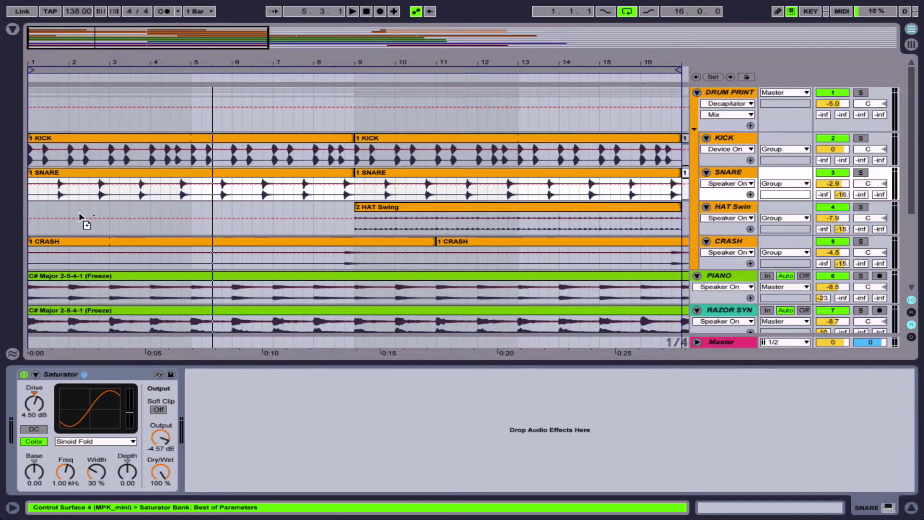
{"action": "left_click", "coordinate": [76, 226]}
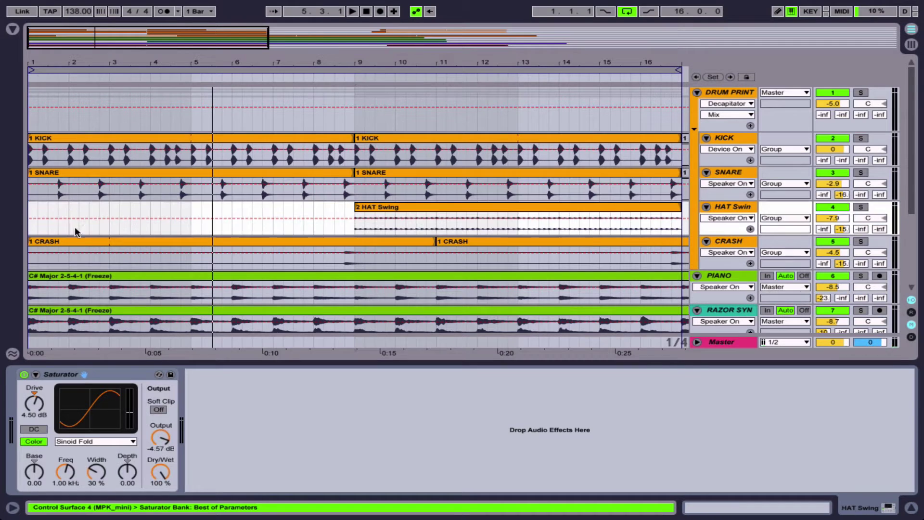
{"action": "left_click", "coordinate": [89, 259]}
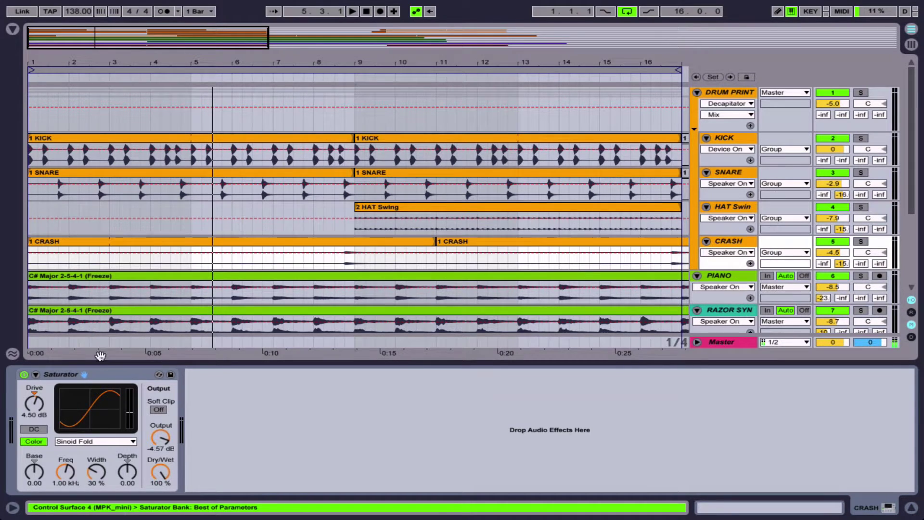
{"action": "left_click", "coordinate": [105, 292]}
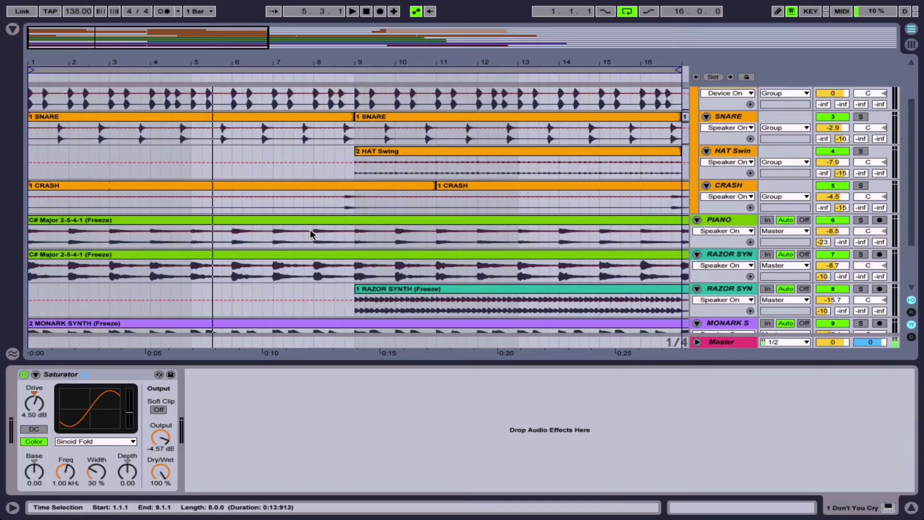
Play the full mix with the Saturator active across the tracks and stop playback
{"action": "scroll", "coordinate": [310, 230], "scroll_direction": "up", "scroll_amount": 3}
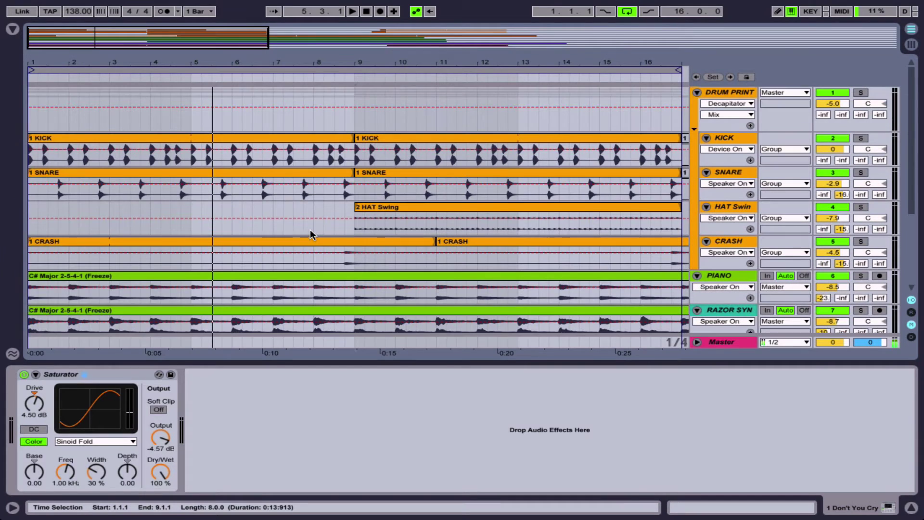
{"action": "scroll", "coordinate": [310, 230], "scroll_direction": "down", "scroll_amount": 2}
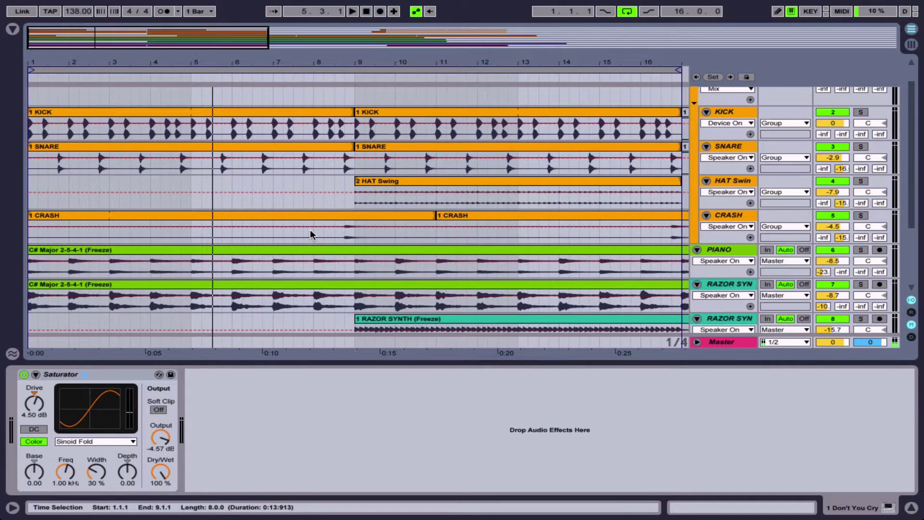
{"action": "key", "text": "space"}
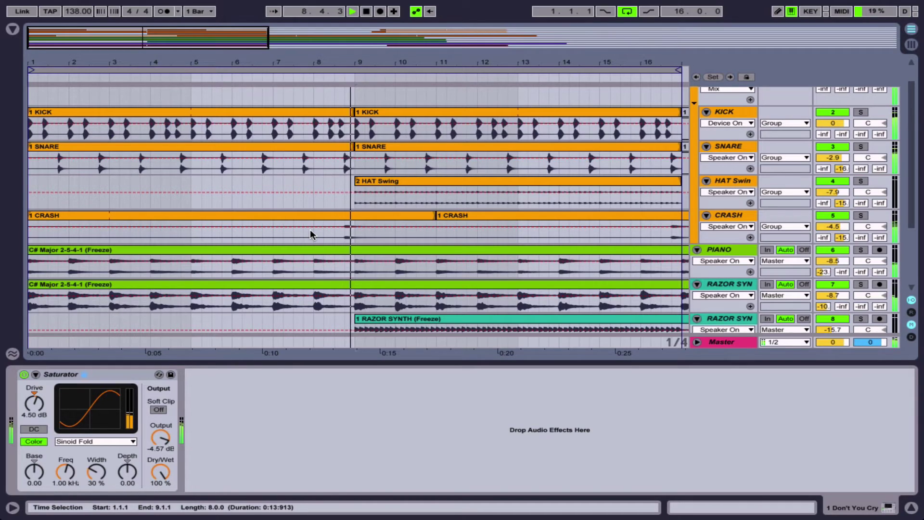
{"action": "key", "text": "space"}
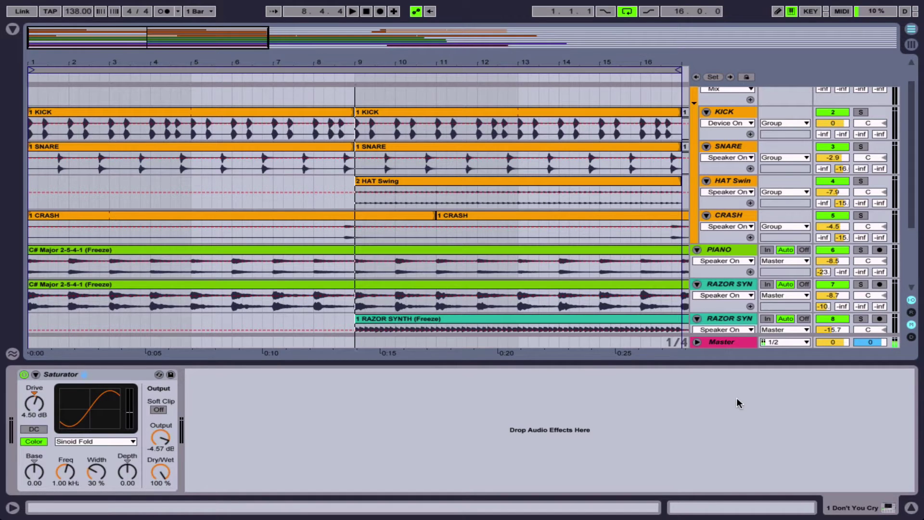
Load Softube's Saturation Knob VST after the Saturator on the 1 Don't You Cry track
{"action": "left_click", "coordinate": [12, 30]}
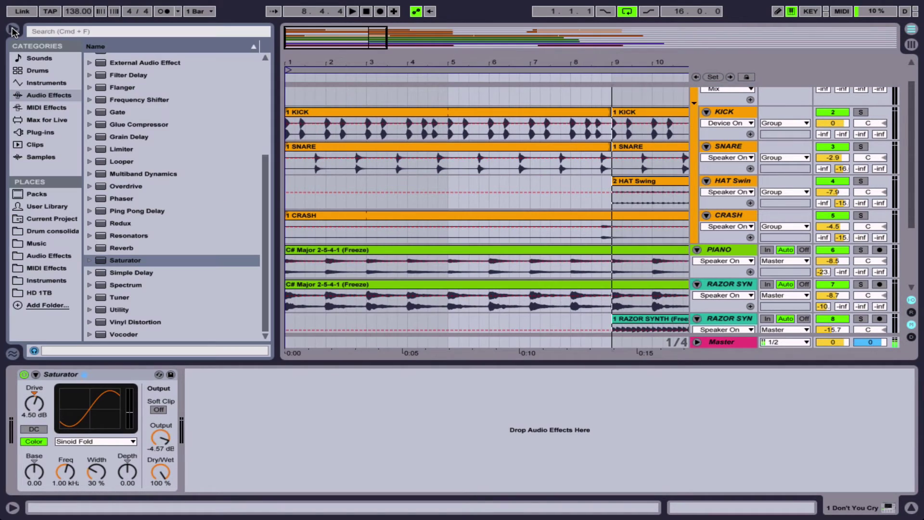
{"action": "left_click", "coordinate": [51, 133]}
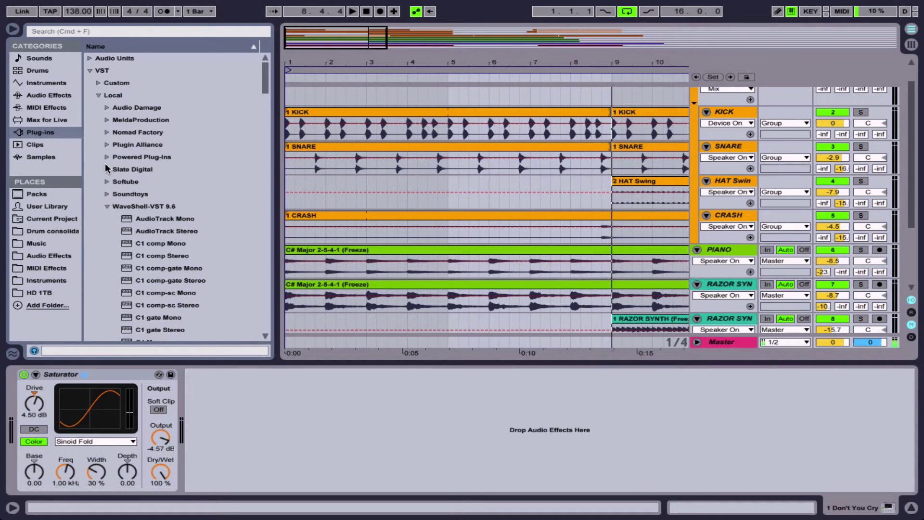
{"action": "left_click", "coordinate": [106, 182]}
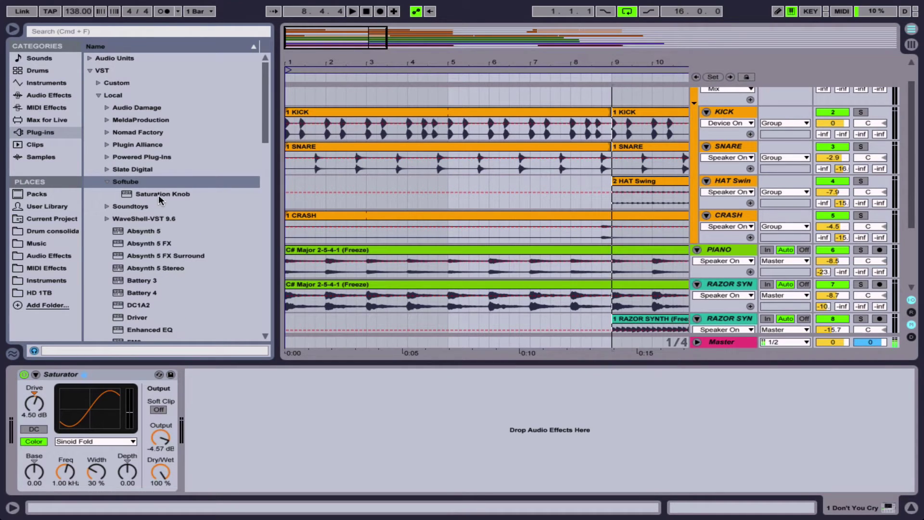
{"action": "left_click_drag", "start_coordinate": [157, 189], "coordinate": [251, 397]}
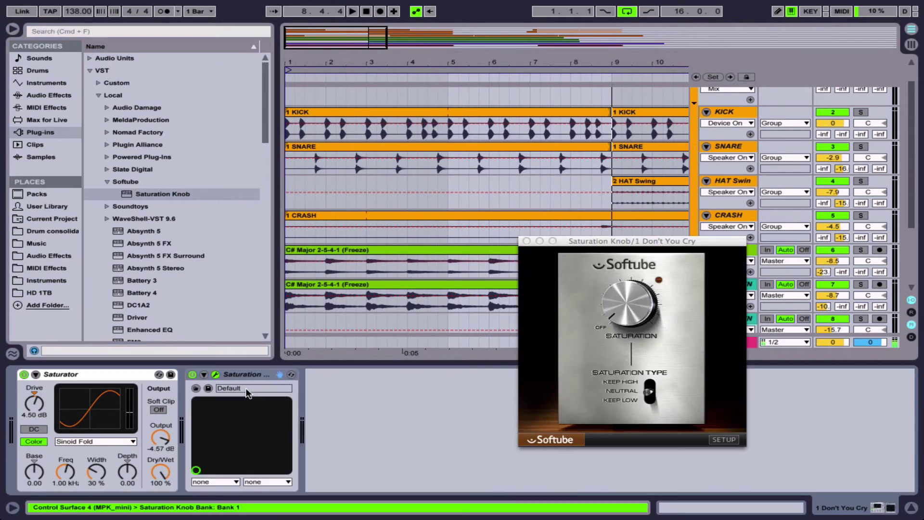
{"action": "left_click", "coordinate": [631, 325]}
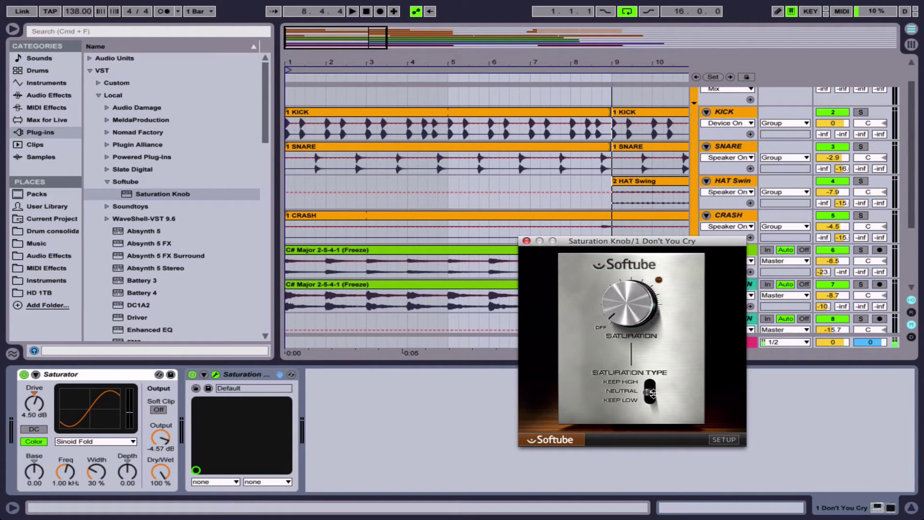
{"action": "mouse_move", "coordinate": [653, 392]}
{"action": "left_mouse_down"}
{"action": "mouse_move", "coordinate": [651, 377]}
{"action": "mouse_move", "coordinate": [650, 398]}
{"action": "left_mouse_up"}
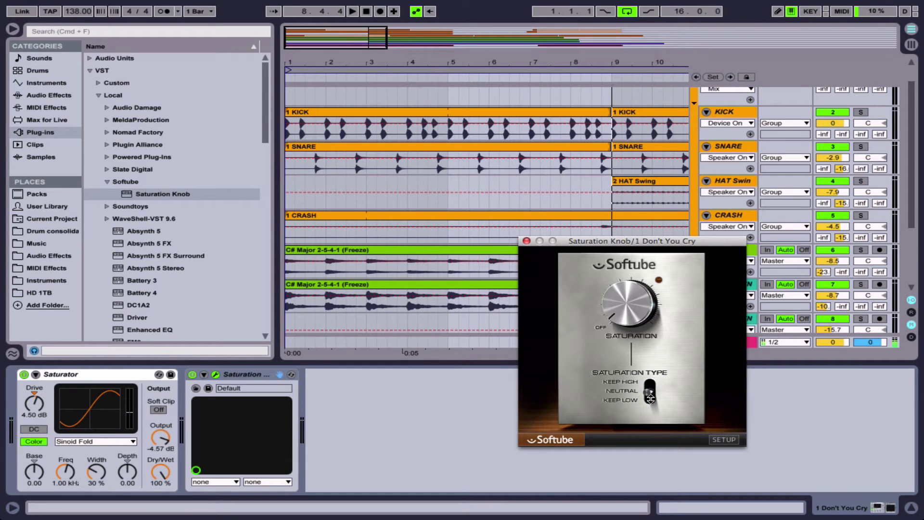